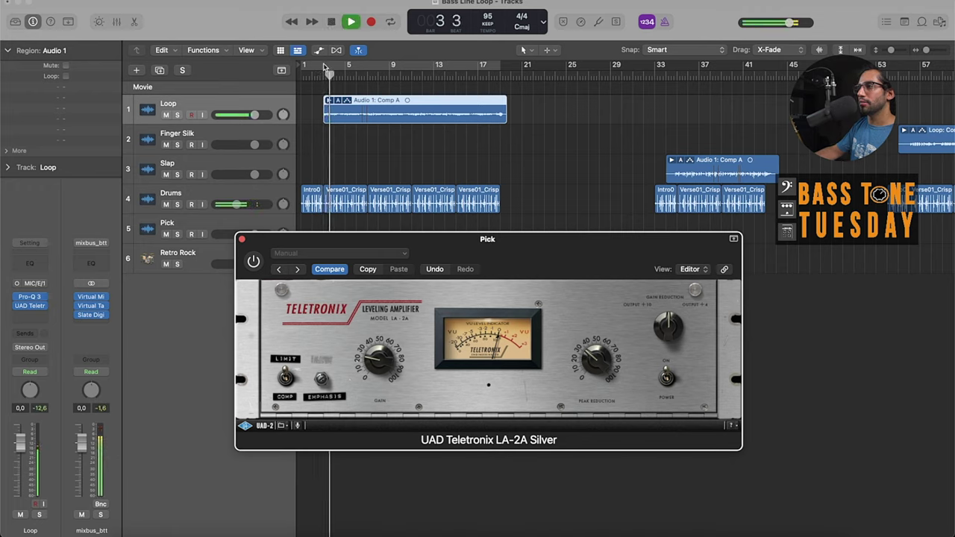
Step: Set the cycle range to bars 3–19 around the Loop track's region, close the Pick compressor window and stop playback
{"action": "left_click_drag", "start_coordinate": [324, 67], "coordinate": [504, 73]}
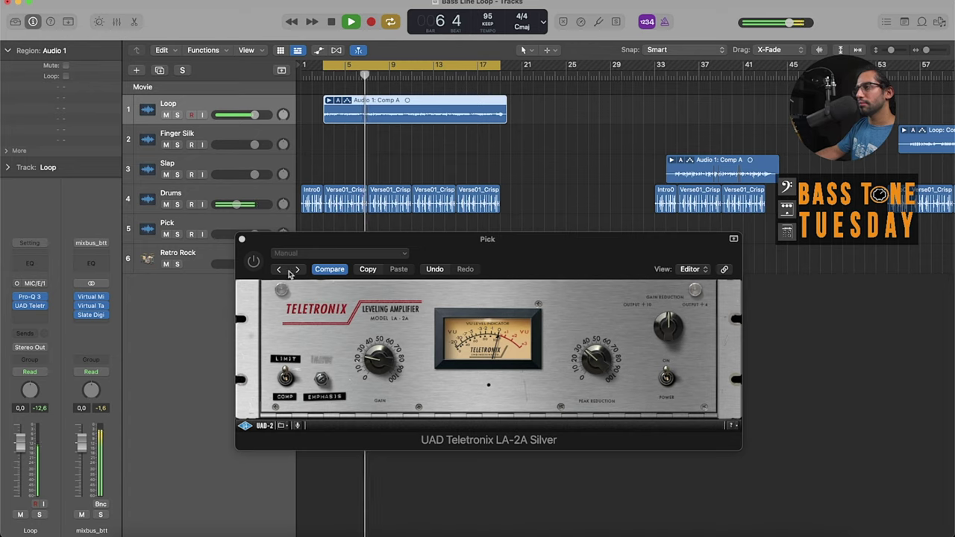
{"action": "left_click", "coordinate": [241, 240]}
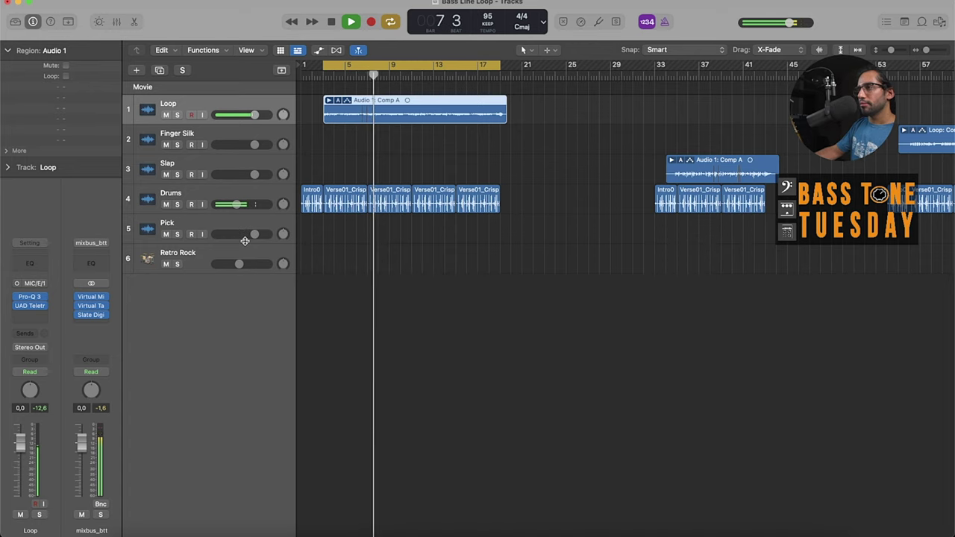
{"action": "key", "text": "space"}
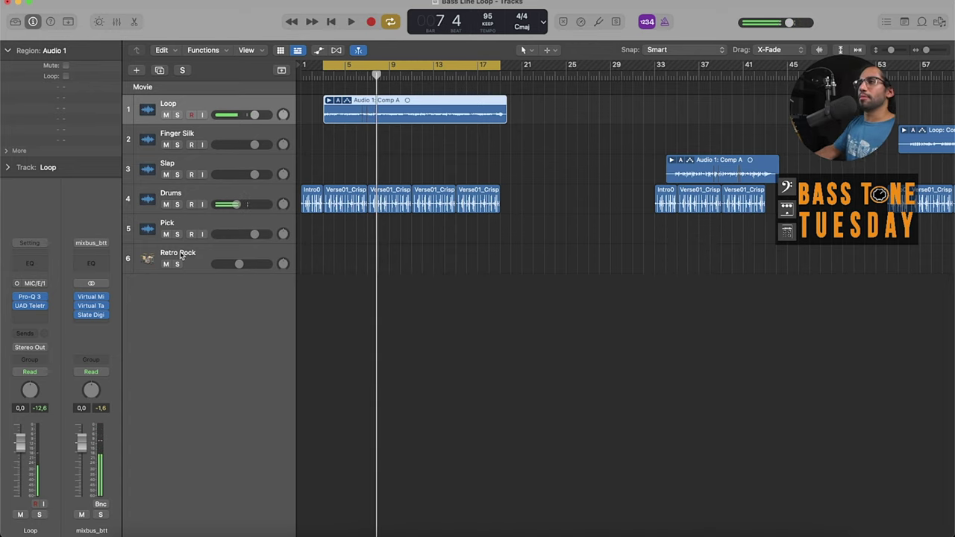
Step: Open the Loop track's UAD Teletronix LA-2A Silver and play the bass loop through the compressor
{"action": "left_click", "coordinate": [31, 311]}
{"action": "left_click_drag", "start_coordinate": [562, 154], "coordinate": [514, 170]}
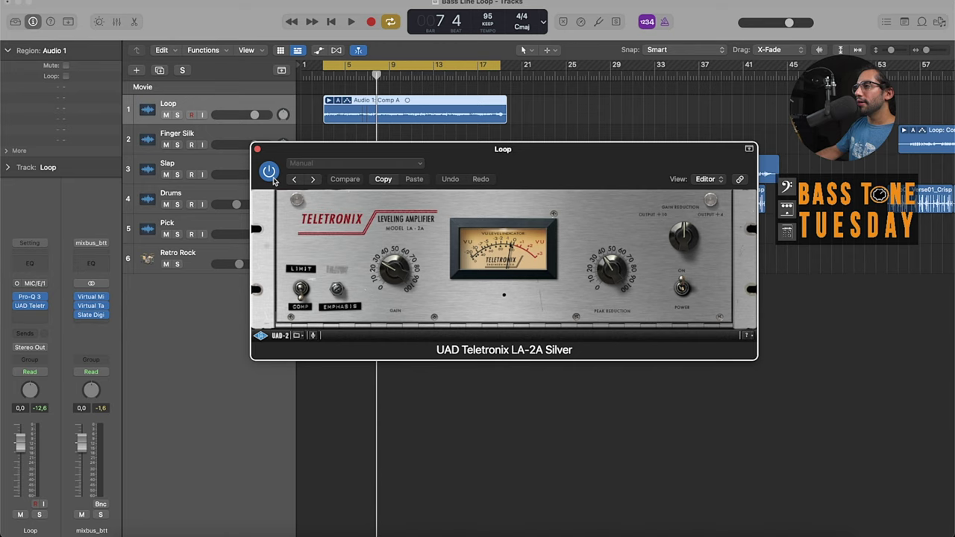
{"action": "key", "text": "space"}
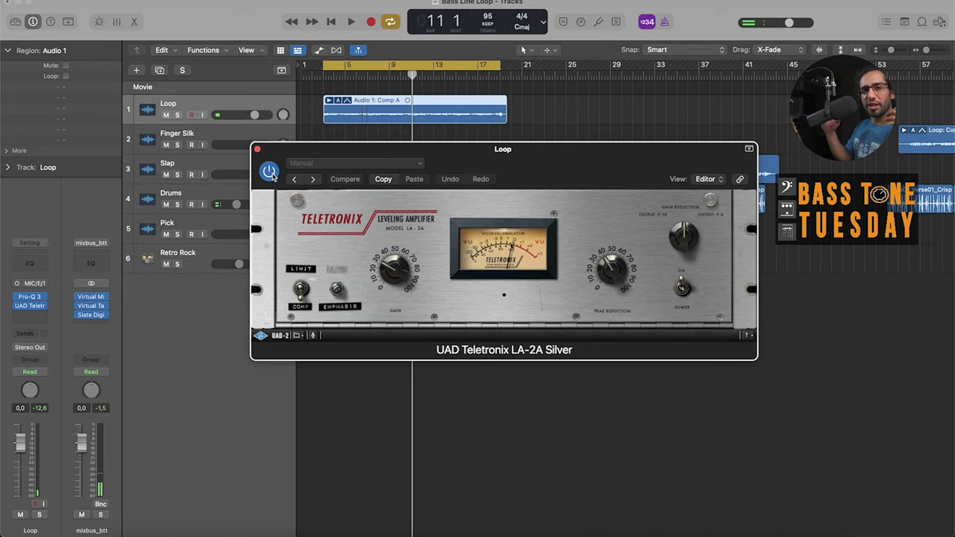
Step: Bypass the Loop track's LA-2A and play a two-bar cycle range from bar 7 to bar 9
{"action": "left_click", "coordinate": [273, 173]}
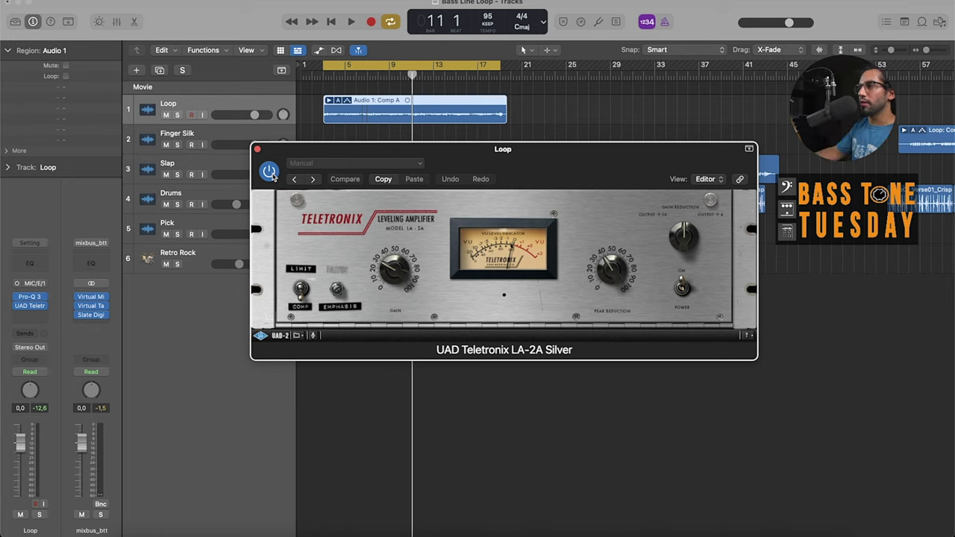
{"action": "left_click", "coordinate": [370, 69]}
{"action": "key", "text": "space"}
{"action": "left_click_drag", "start_coordinate": [365, 69], "coordinate": [392, 73]}
{"action": "key", "text": "space"}
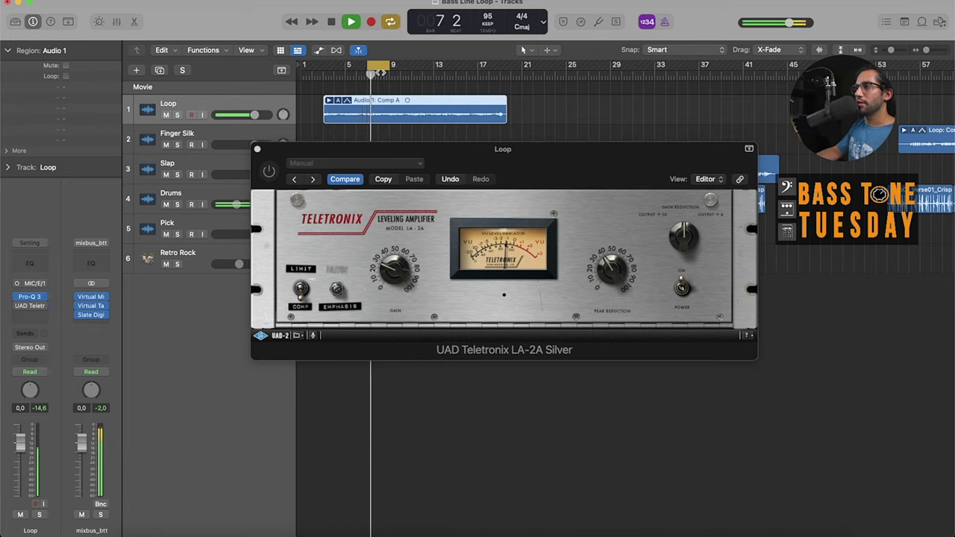
Step: Shift the cycle range one bar later to bars 8–10 and restart playback
{"action": "key", "text": "super+Right"}
{"action": "key", "text": "super+Right"}
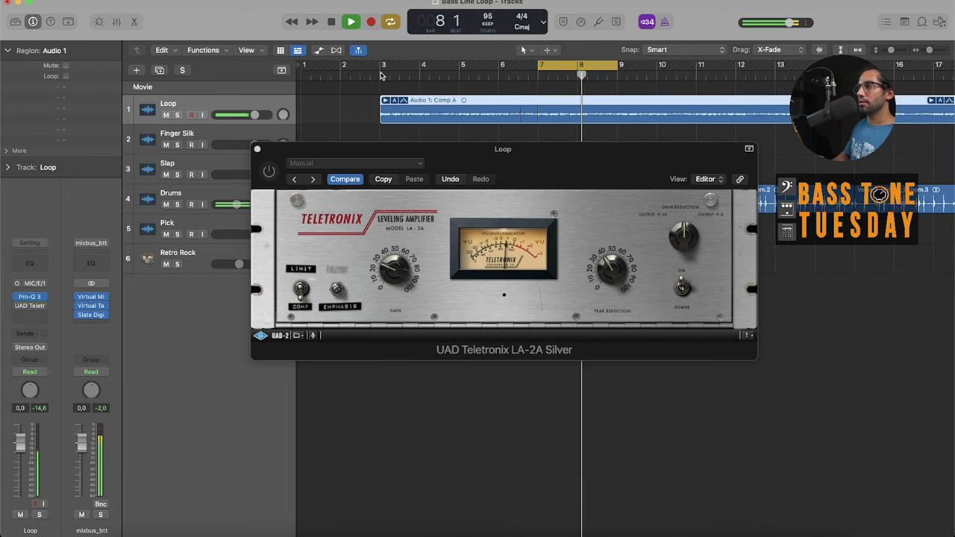
{"action": "left_click_drag", "start_coordinate": [592, 68], "coordinate": [630, 67]}
{"action": "key", "text": "space"}
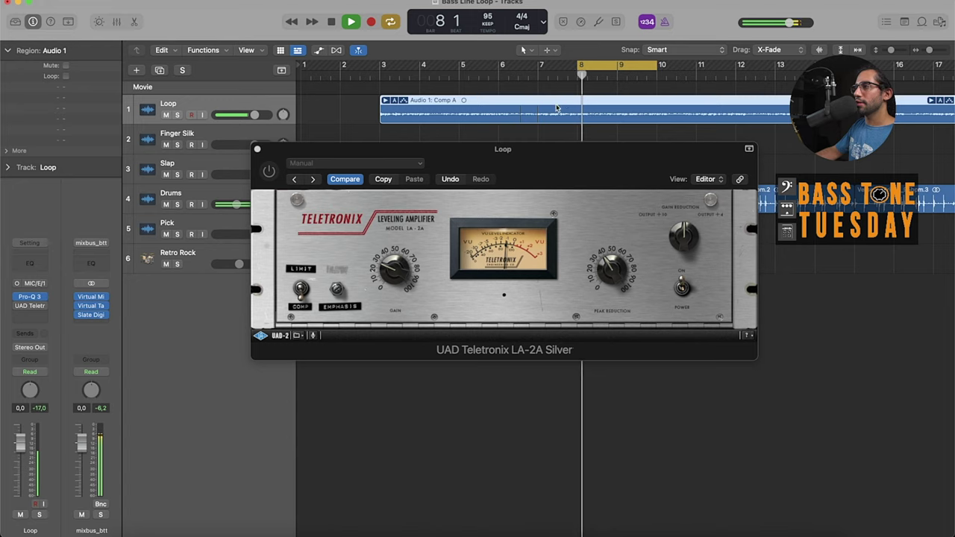
Step: Compare the Loop track with the LA-2A switched on and bypassed over bars 8–10
{"action": "key", "text": "space"}
{"action": "left_click", "coordinate": [270, 173]}
{"action": "key", "text": "space"}
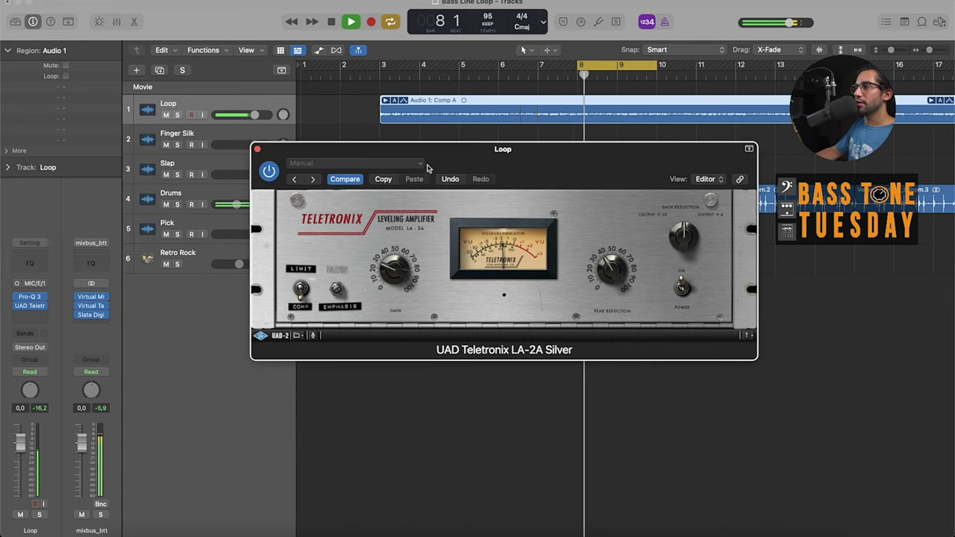
{"action": "left_click_drag", "start_coordinate": [441, 154], "coordinate": [428, 189]}
{"action": "key", "text": "space"}
{"action": "key", "text": "space"}
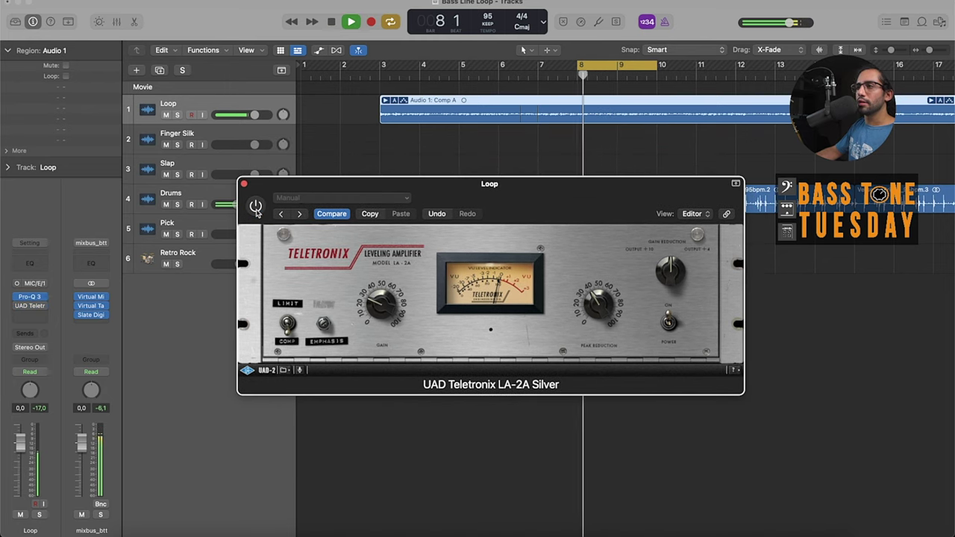
{"action": "left_click", "coordinate": [256, 208]}
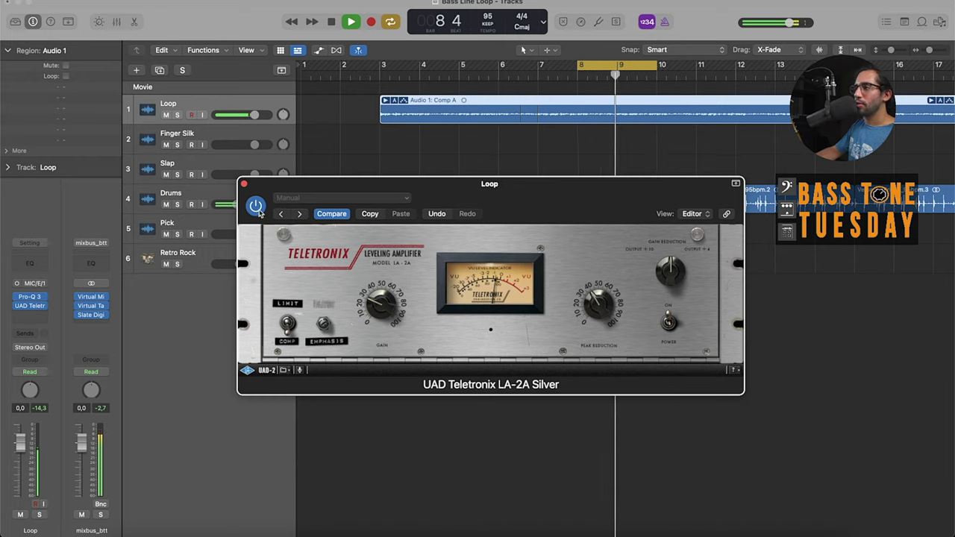
{"action": "left_click", "coordinate": [256, 207]}
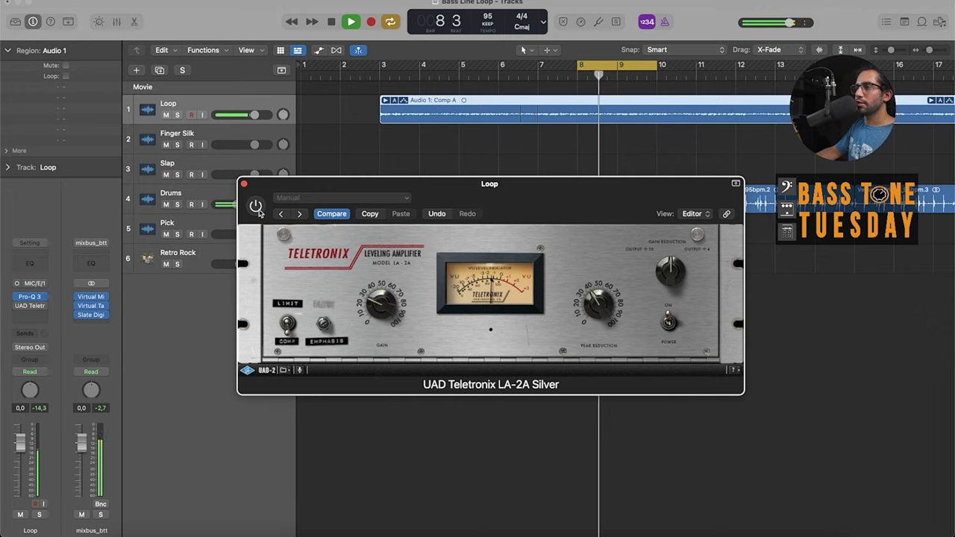
Step: Shorten the cycle range to bar 9 only and play it with the Loop track's LA-2A switched back on
{"action": "left_click_drag", "start_coordinate": [581, 65], "coordinate": [621, 65]}
{"action": "key", "text": "space"}
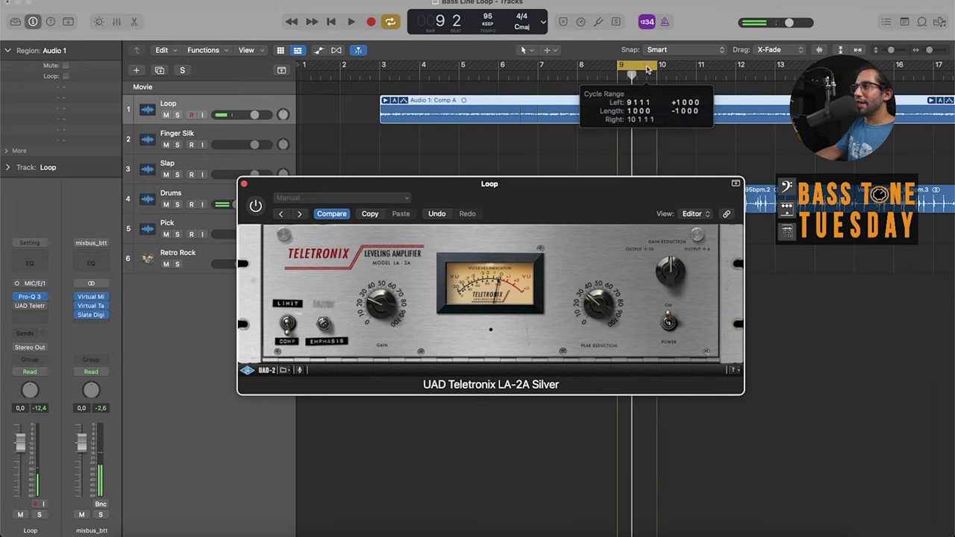
{"action": "key", "text": "space"}
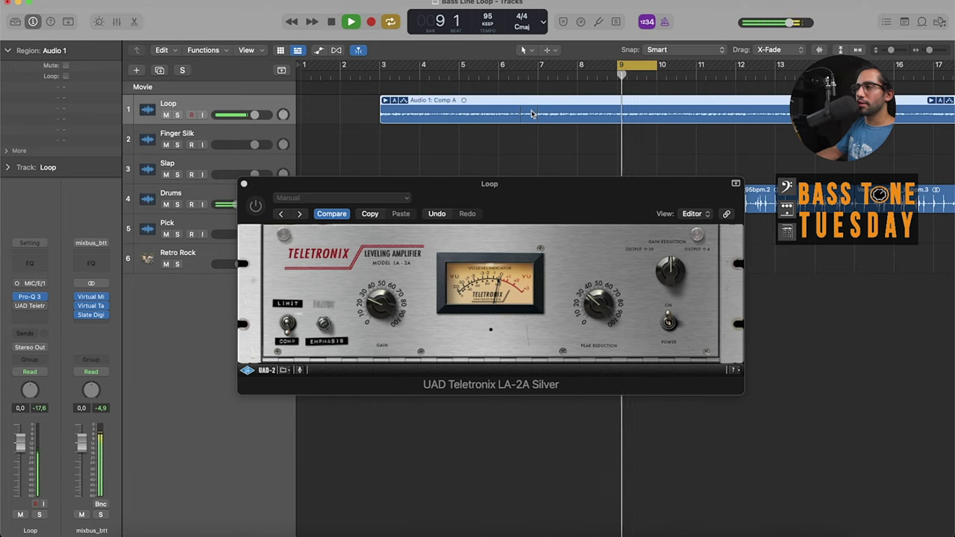
{"action": "left_click", "coordinate": [256, 208]}
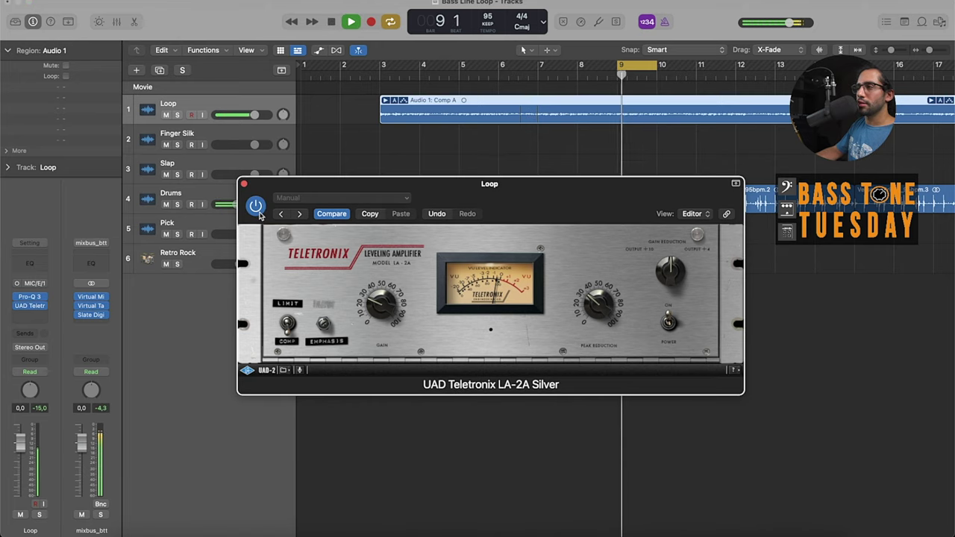
{"action": "key", "text": "space"}
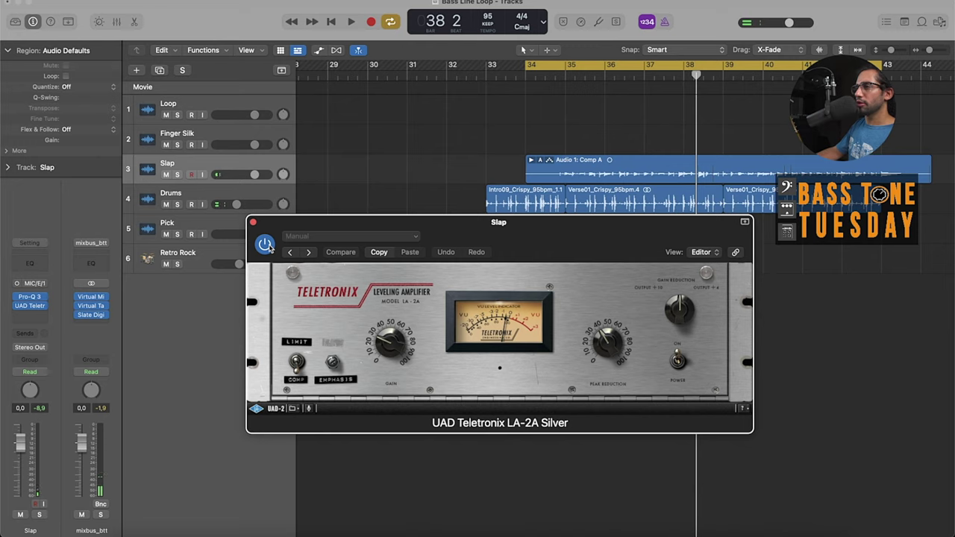
Step: Play the Slap track with its LA-2A bypassed and move the cycle range's start to bar 35
{"action": "left_click", "coordinate": [264, 244]}
{"action": "key", "text": "space"}
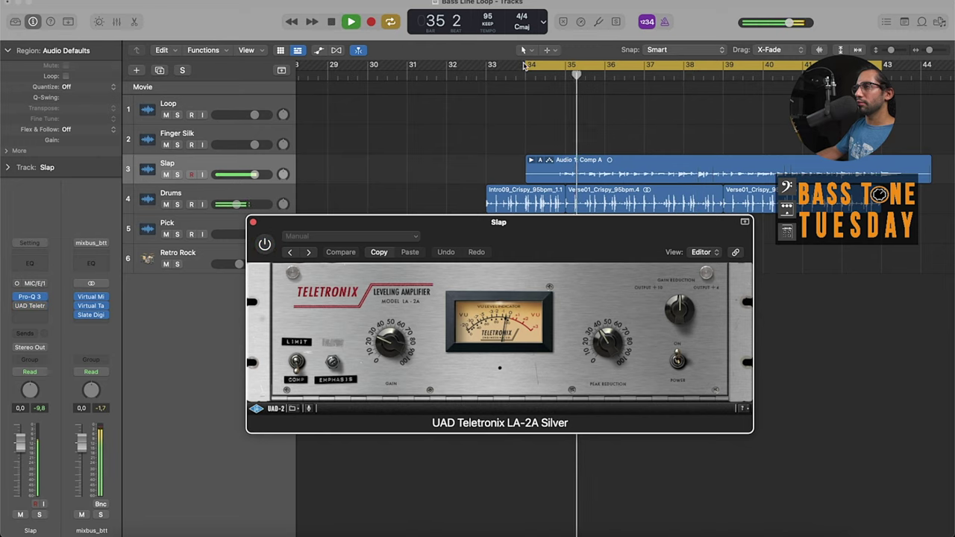
{"action": "left_click_drag", "start_coordinate": [528, 67], "coordinate": [567, 69]}
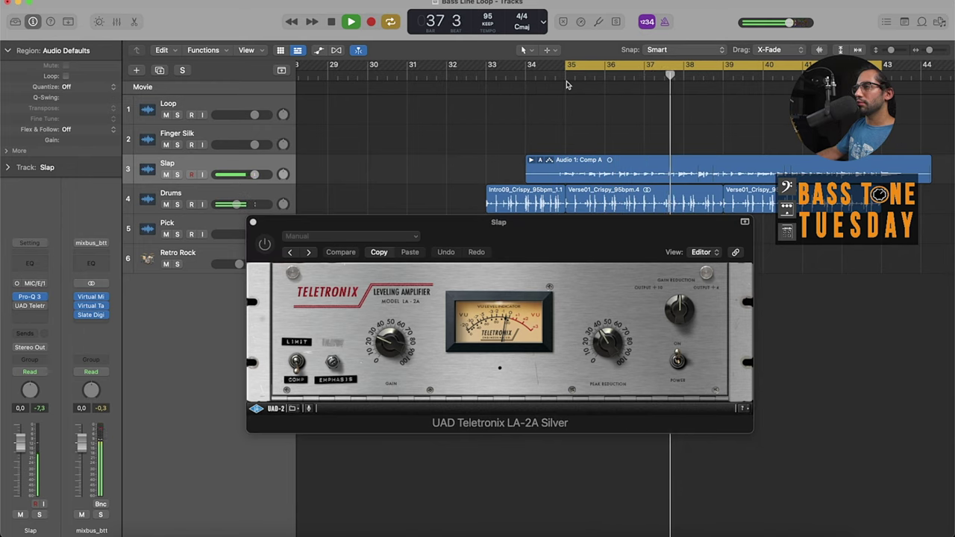
Step: Compare the Slap track with its LA-2A enabled and bypassed, restarting playback from bar 35
{"action": "left_click", "coordinate": [267, 246]}
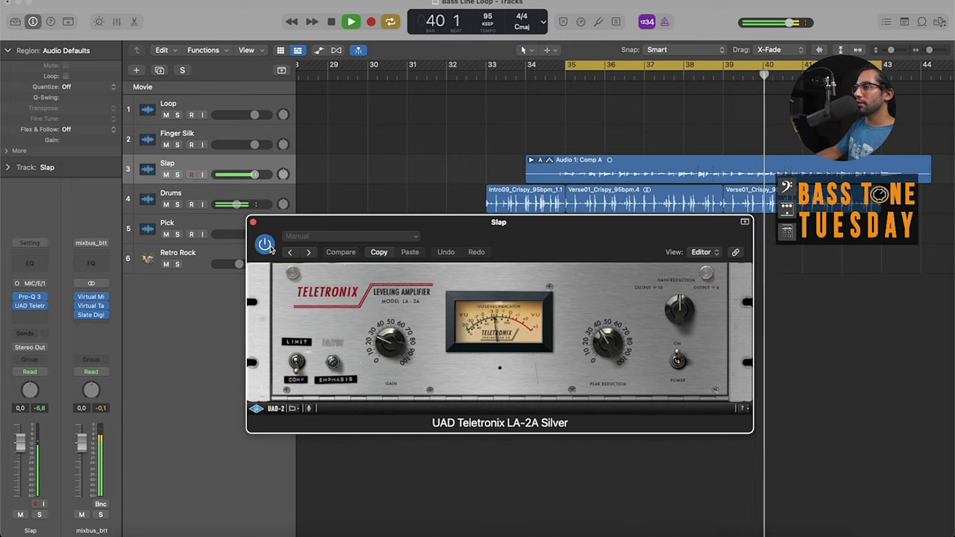
{"action": "key", "text": "space"}
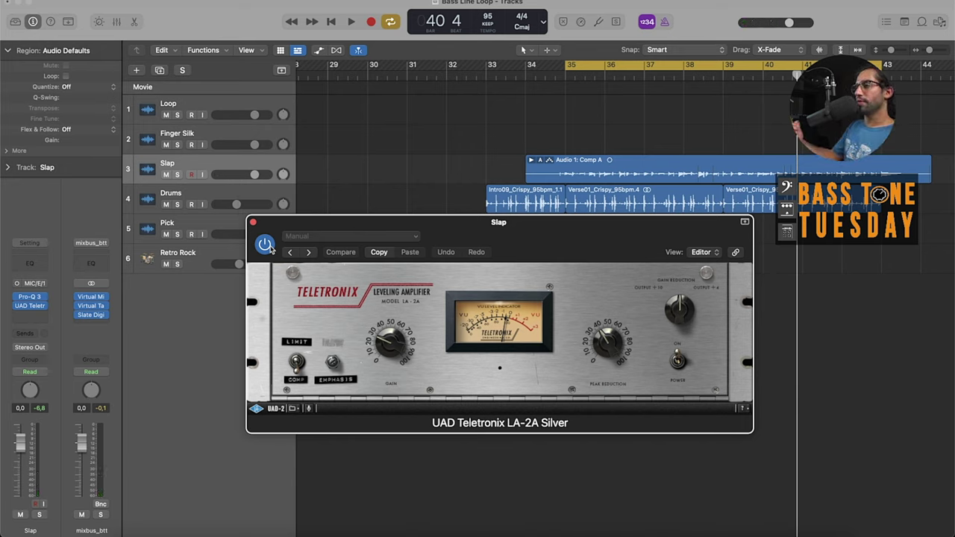
{"action": "key", "text": "space"}
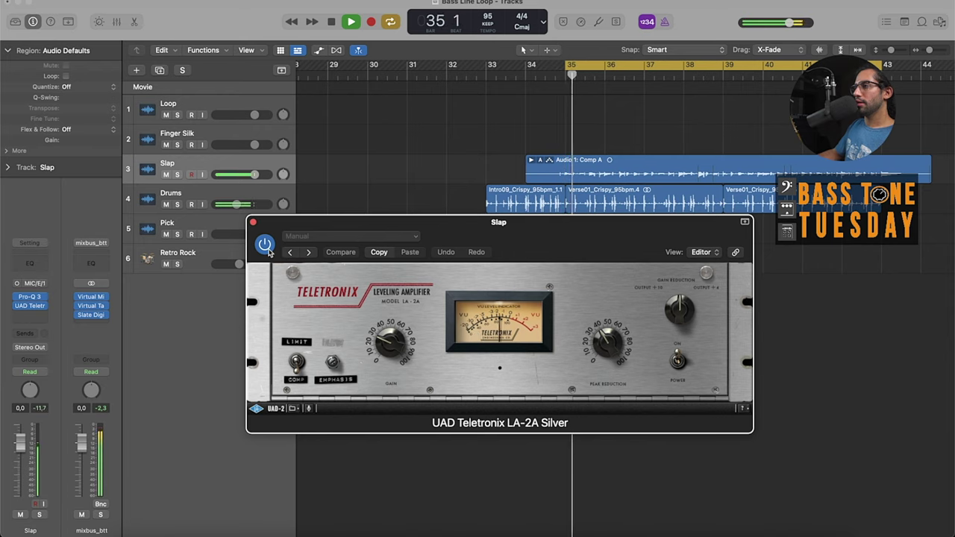
{"action": "left_click", "coordinate": [265, 245]}
{"action": "key", "text": "space"}
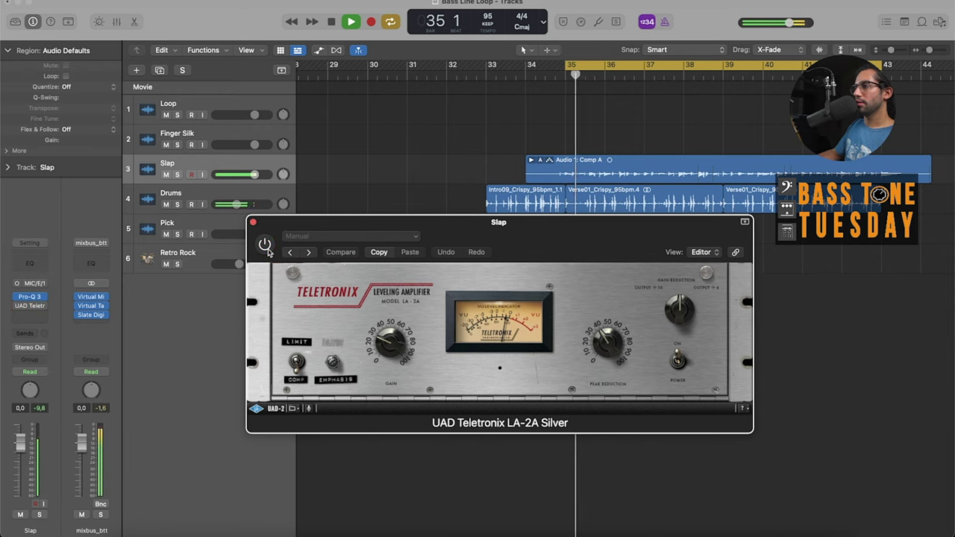
{"action": "left_click", "coordinate": [265, 247]}
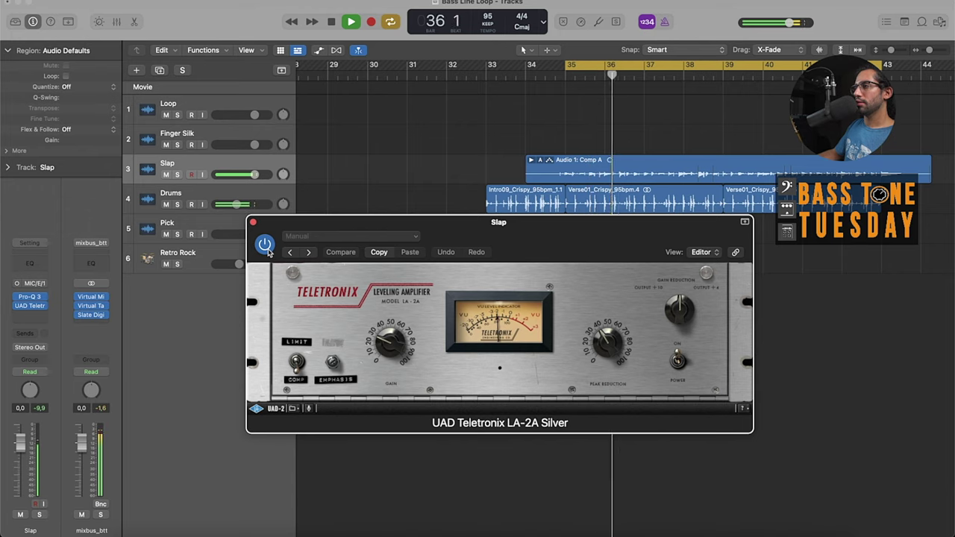
{"action": "key", "text": "space"}
{"action": "left_click", "coordinate": [265, 246]}
{"action": "key", "text": "space"}
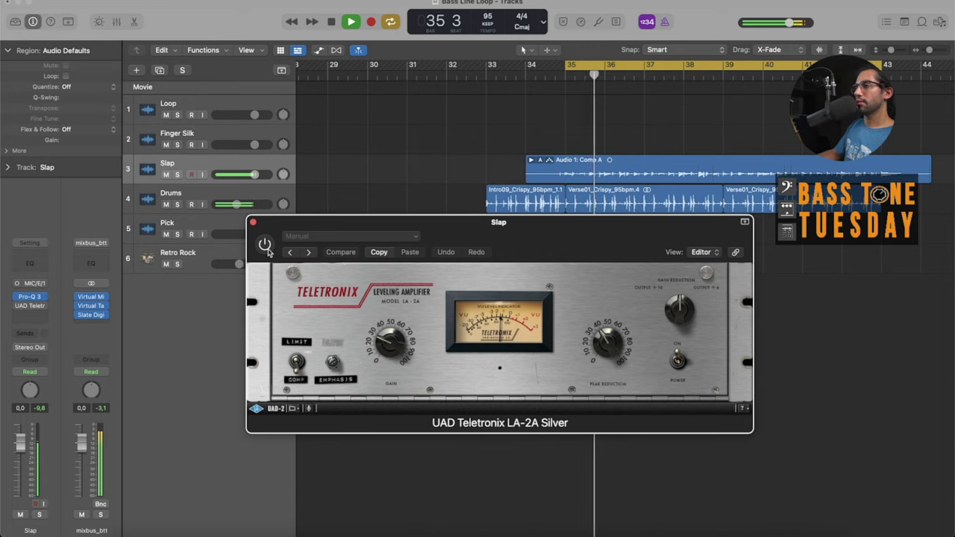
{"action": "key", "text": "space"}
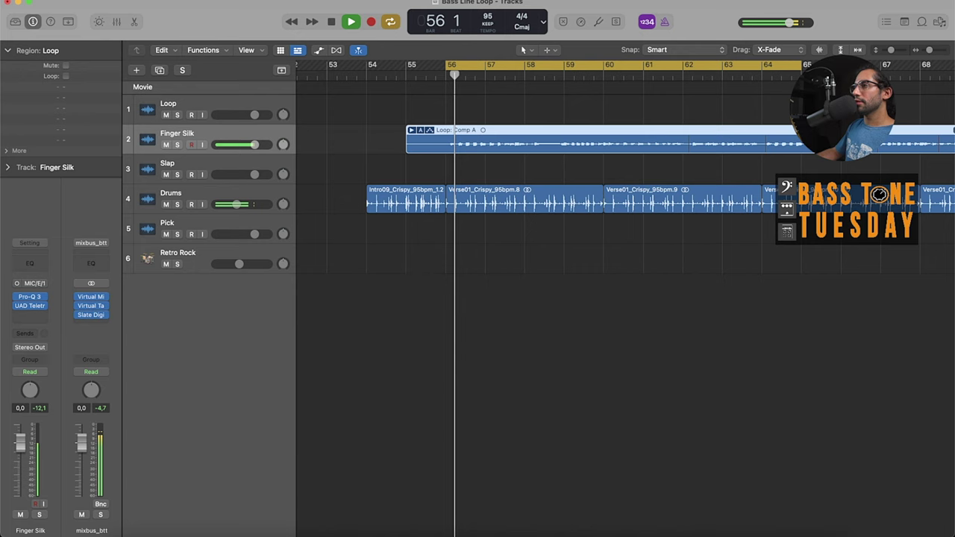
Step: Open the Finger Silk track's LA-2A and audition the part over bars 56–64, first compressed and then bypassed
{"action": "left_click", "coordinate": [31, 305]}
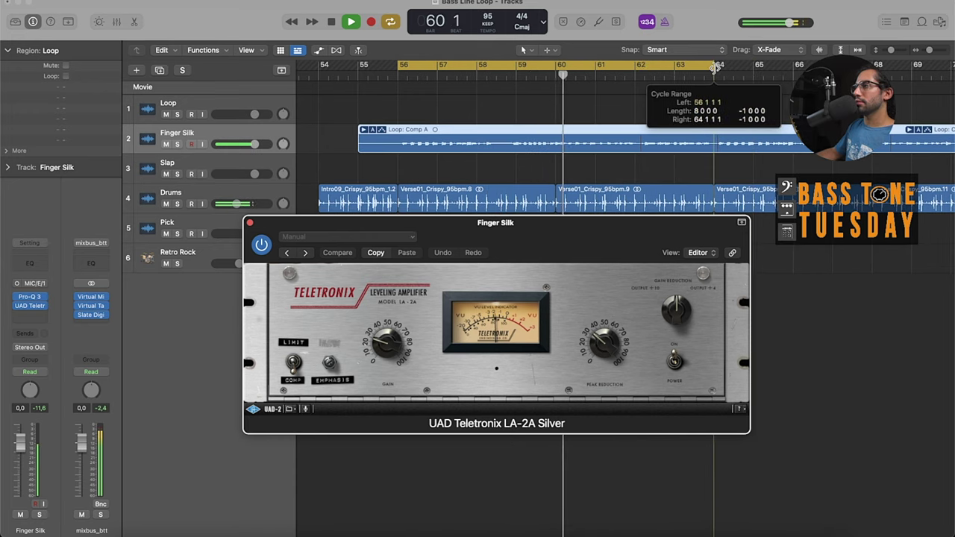
{"action": "left_click", "coordinate": [699, 76]}
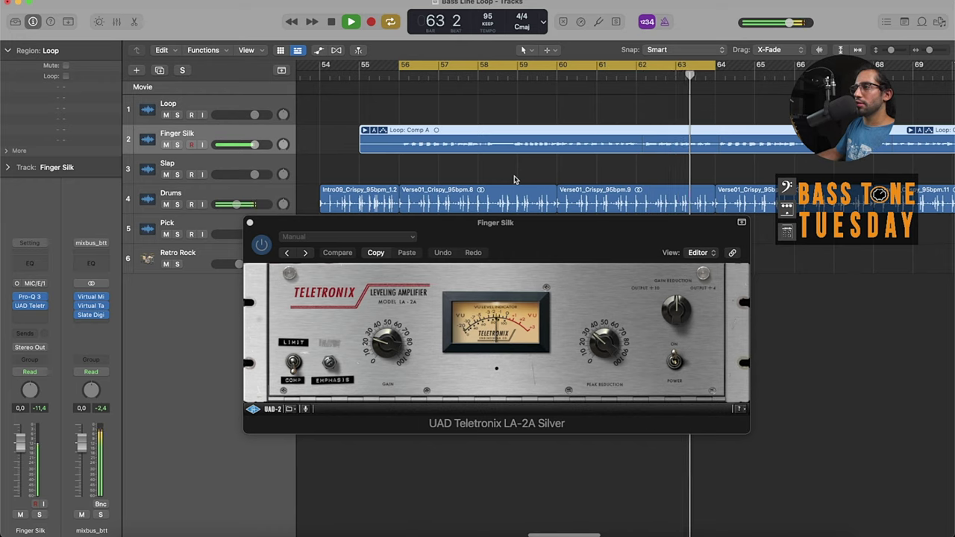
{"action": "left_click", "coordinate": [262, 247]}
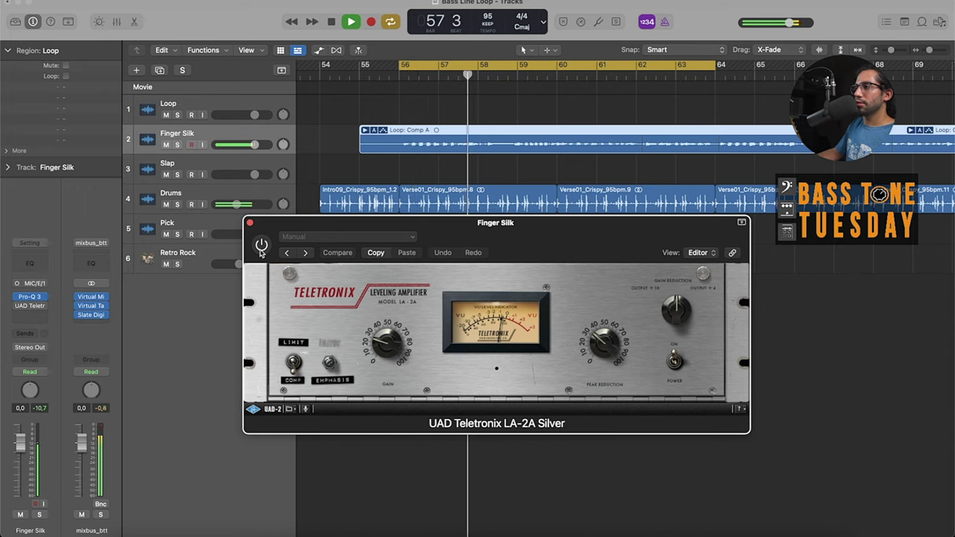
{"action": "key", "text": "space"}
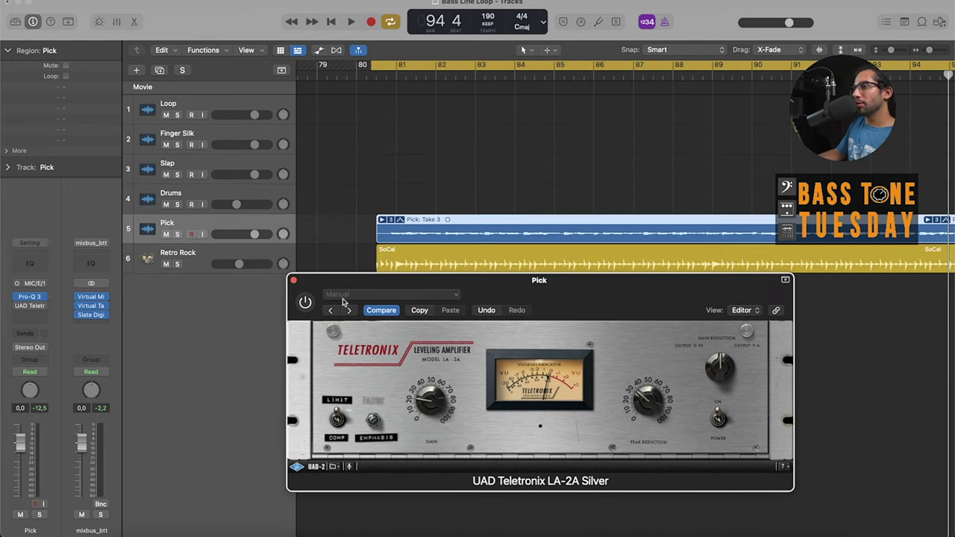
Step: Play the Pick track and switch its bypassed LA-2A compressor back on
{"action": "left_click", "coordinate": [30, 305]}
{"action": "key", "text": "space"}
{"action": "left_click", "coordinate": [30, 305]}
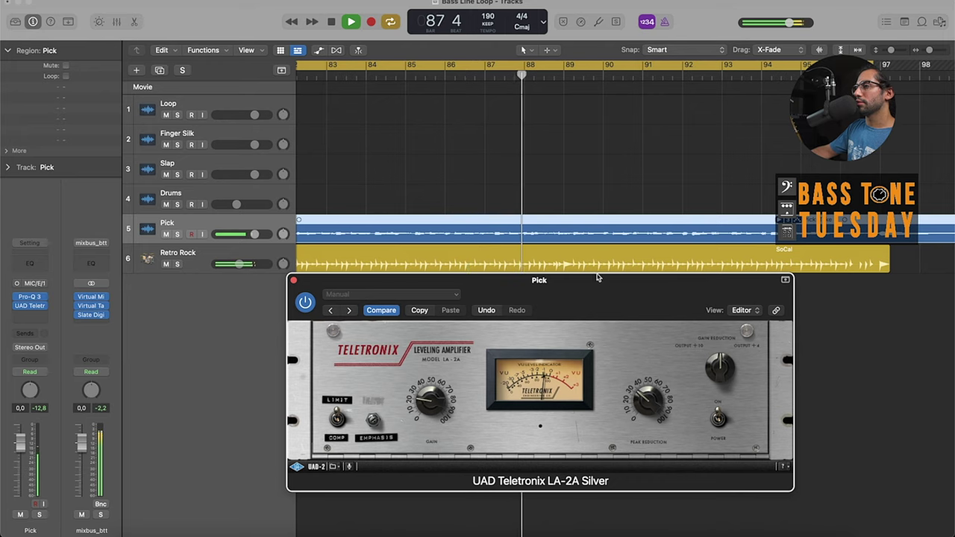
Step: Stop playback and set the cycle range to bars 85–89 for the Pick track
{"action": "key", "text": "space"}
{"action": "key", "text": "c"}
{"action": "left_click", "coordinate": [489, 79]}
{"action": "key", "text": "c"}
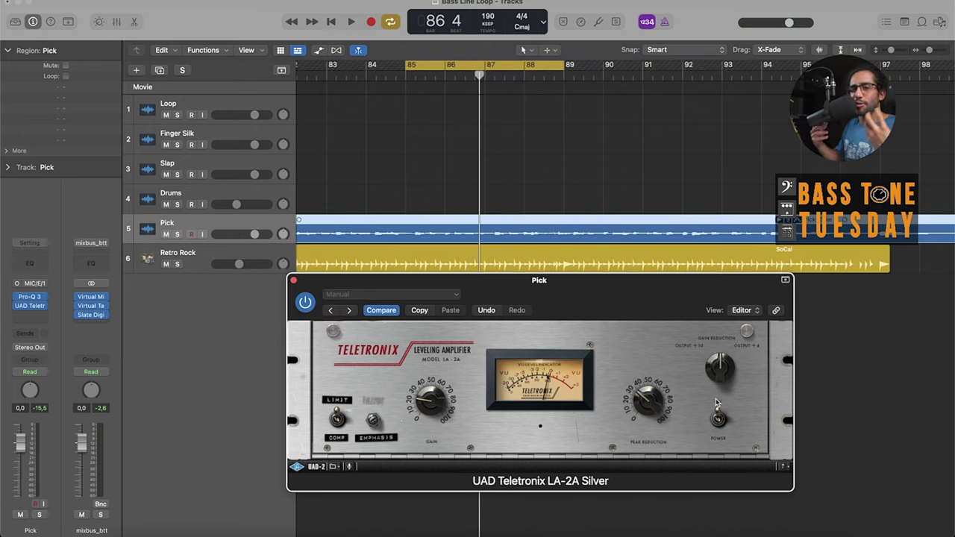